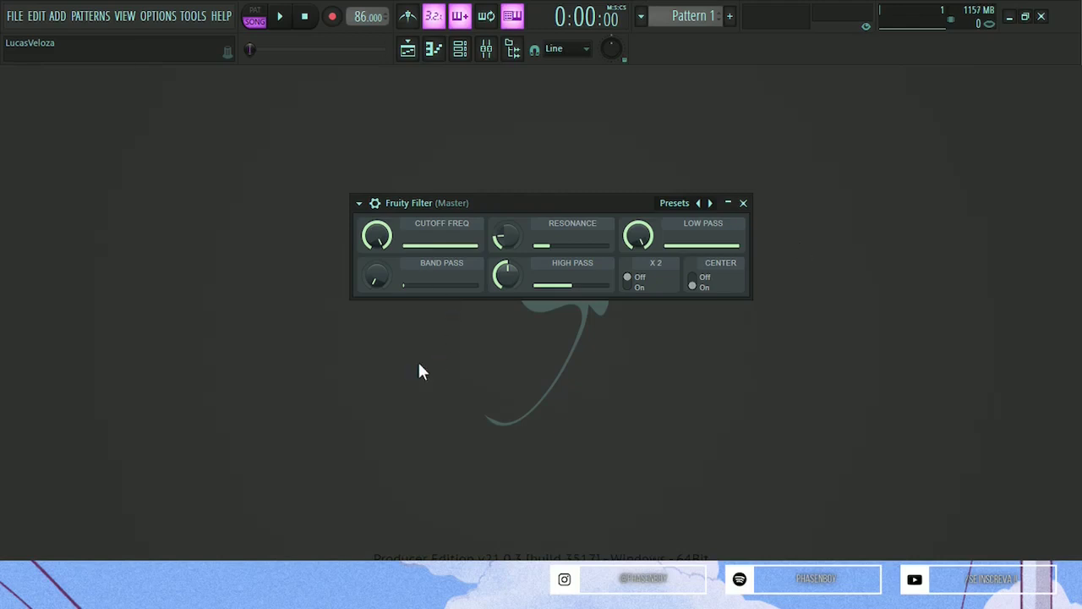
# Lower the Fruity Filter's cutoff frequency to about 30% and raise its resonance to about 40%
pyautogui.moveTo(378, 239); pyautogui.dragTo(378, 260)
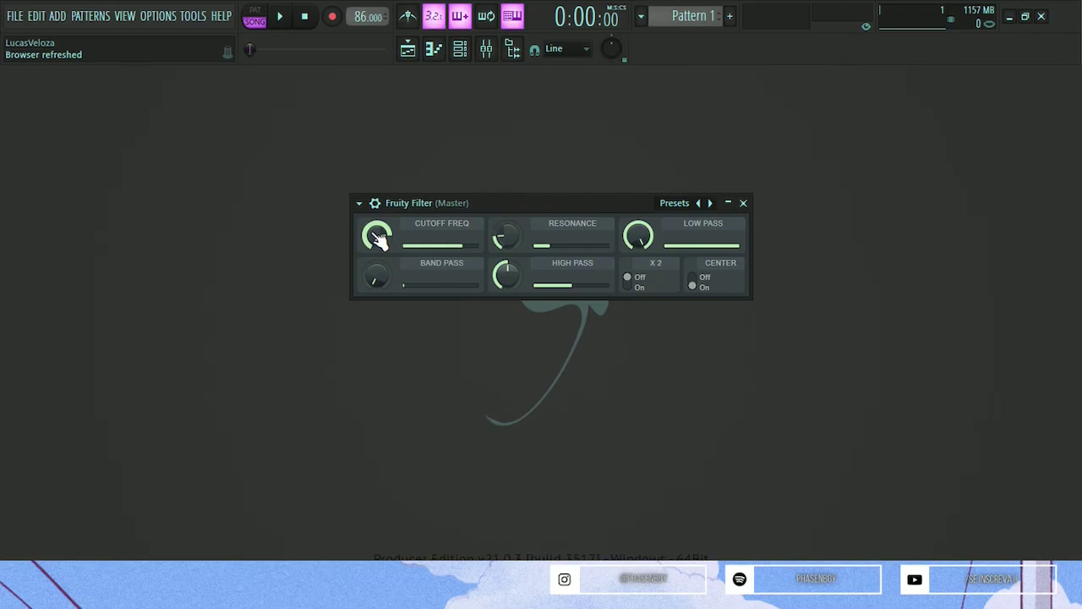
pyautogui.moveTo(378, 238)
pyautogui.mouseDown()
pyautogui.moveTo(378, 264)
pyautogui.moveTo(378, 236)
pyautogui.moveTo(378, 250)
pyautogui.mouseUp()
pyautogui.moveTo(504, 242)
pyautogui.mouseDown()
pyautogui.moveTo(505, 211)
pyautogui.moveTo(505, 230)
pyautogui.mouseUp()
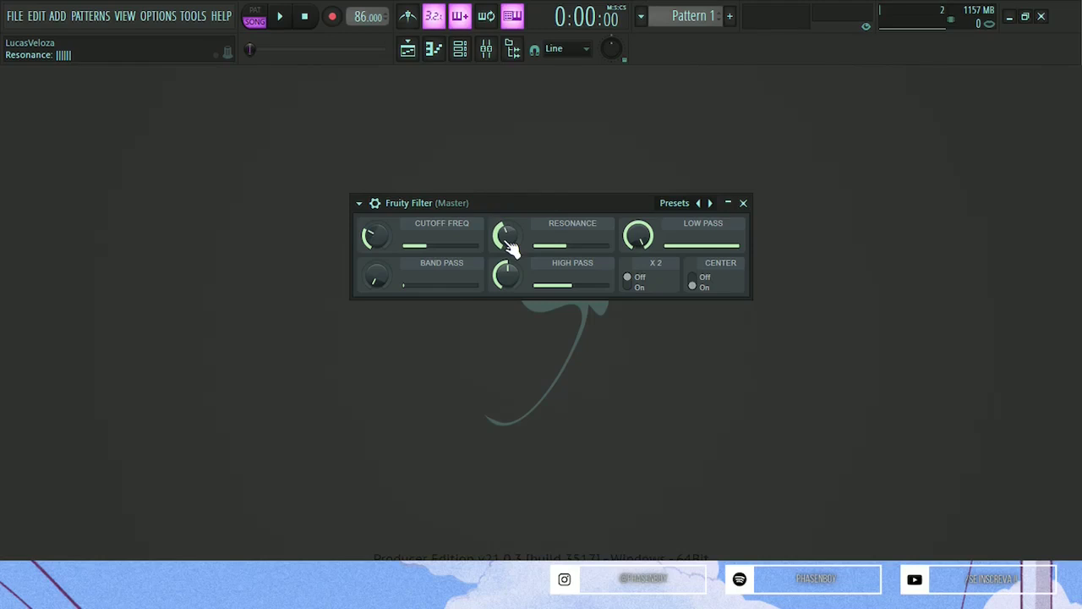
# Minimize Fruity Filter and vary the bandwidth of the band 1 high pass in Fruity Parametric EQ 2 to demonstrate a resonant peak
pyautogui.click(730, 206)
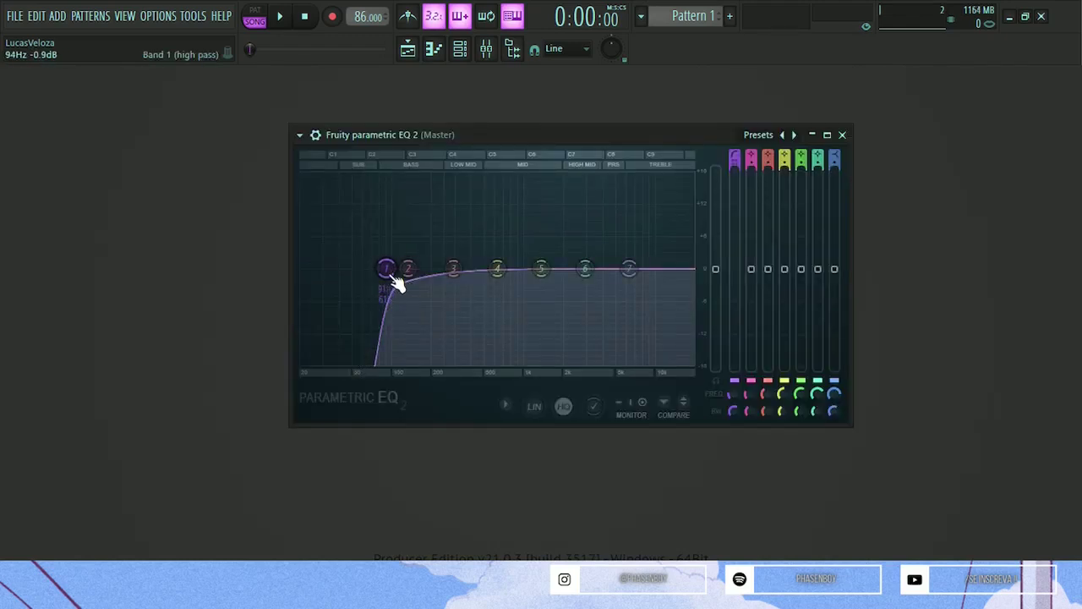
pyautogui.scroll(5, 398, 284)
pyautogui.scroll(-2, 391, 275)
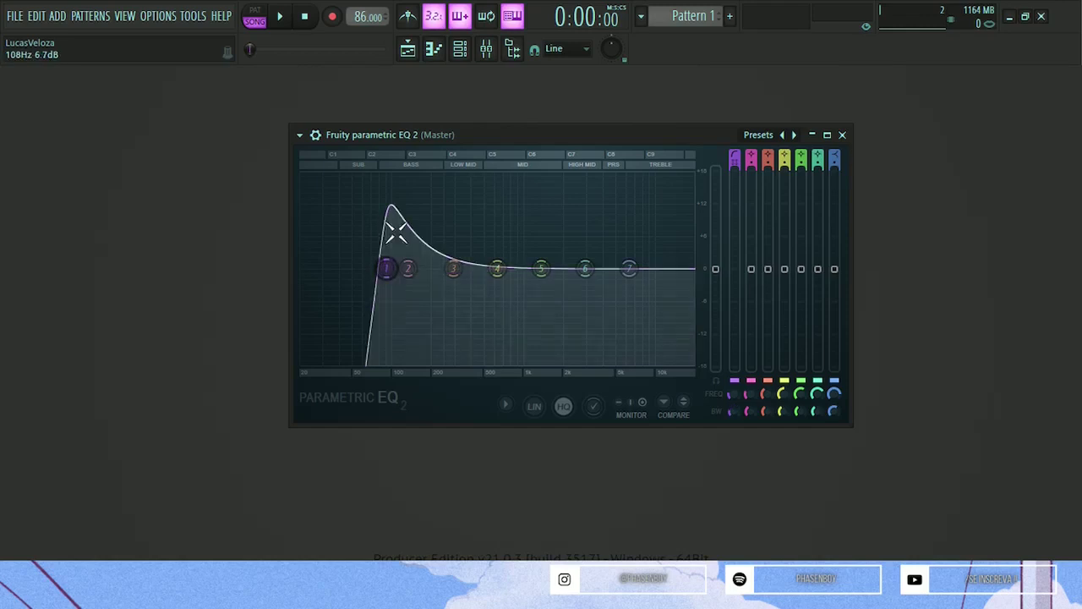
pyautogui.scroll(-3, 386, 271)
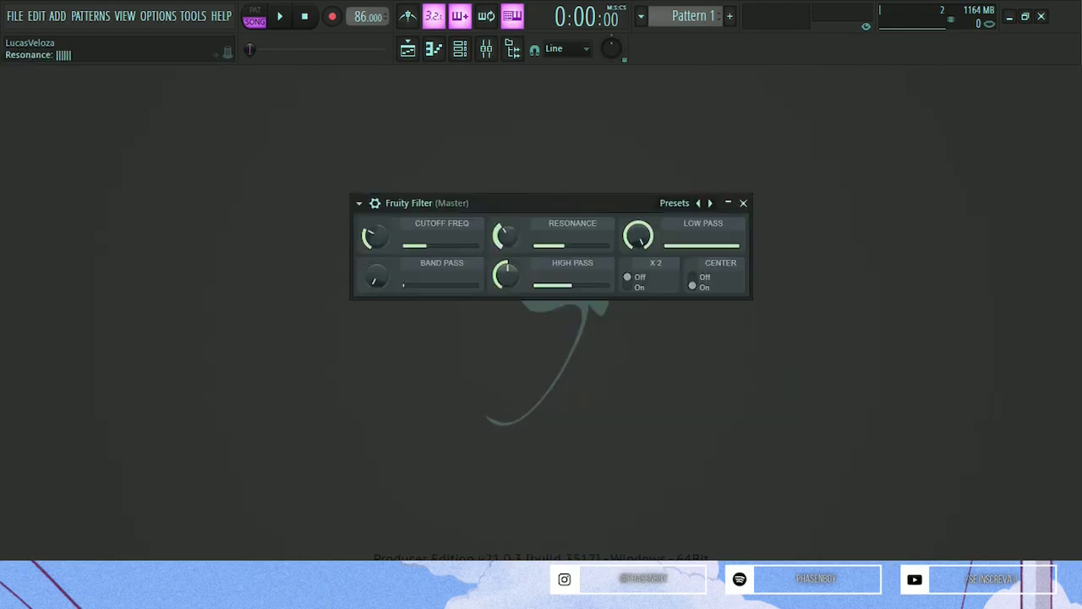
# Set the Fruity Filter's resonance and low pass to about half, and raise its band pass to about 65%
pyautogui.moveTo(505, 235)
pyautogui.mouseDown()
pyautogui.moveTo(505, 204)
pyautogui.moveTo(505, 224)
pyautogui.mouseUp()
pyautogui.moveTo(669, 239); pyautogui.dragTo(668, 233)
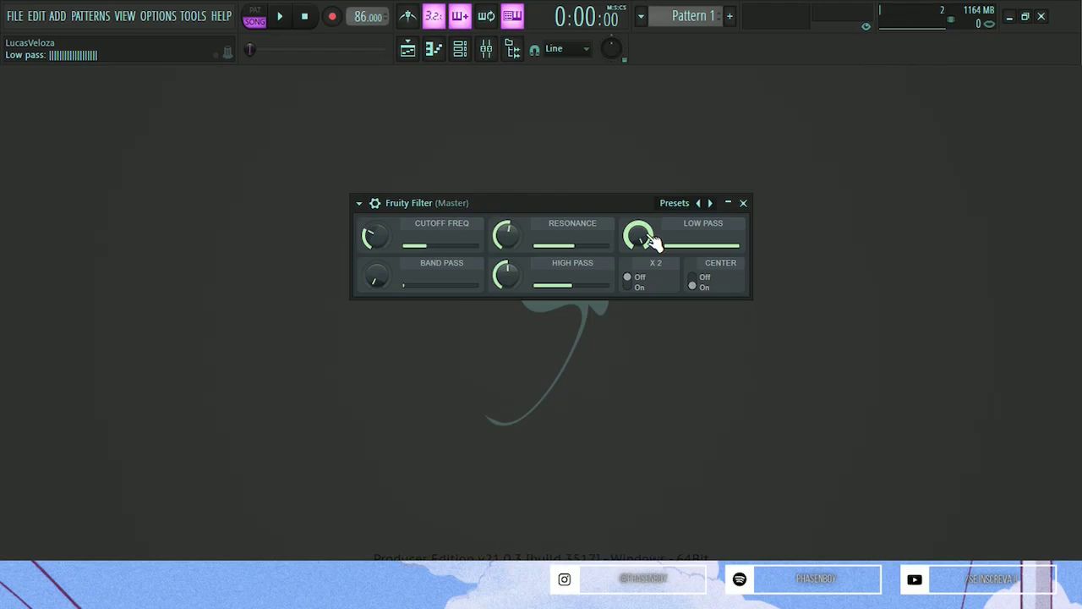
pyautogui.moveTo(376, 275); pyautogui.dragTo(376, 254)
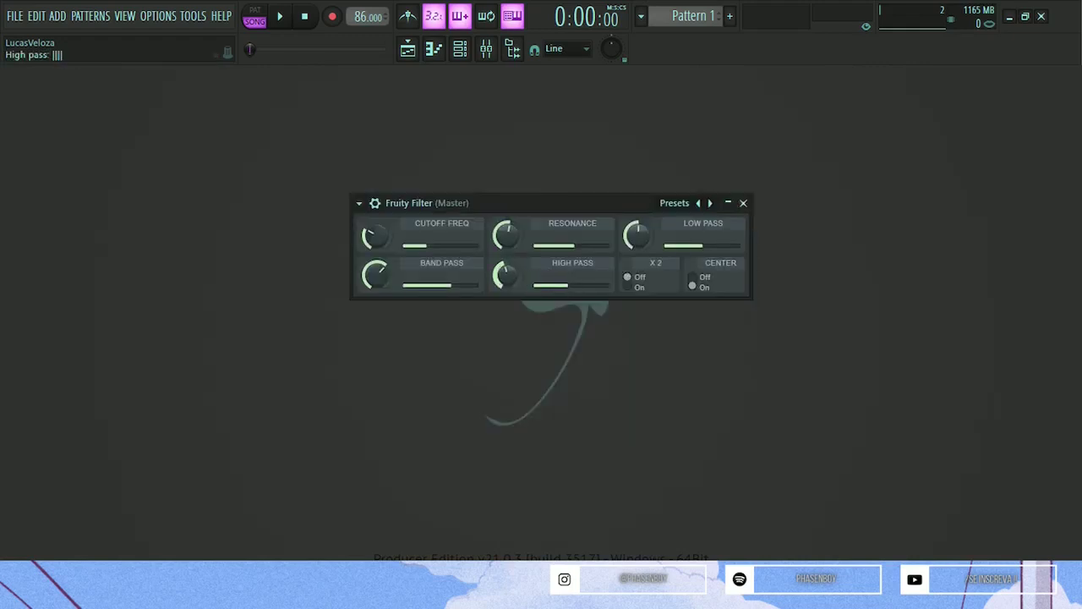
# Rebalance the filter to about 70% low pass, 45% band pass and 65% high pass, and turn on X2
pyautogui.moveTo(519, 271)
pyautogui.mouseDown()
pyautogui.moveTo(519, 288)
pyautogui.moveTo(526, 279)
pyautogui.mouseUp()
pyautogui.moveTo(526, 279); pyautogui.dragTo(525, 285)
pyautogui.moveTo(641, 237); pyautogui.dragTo(641, 227)
pyautogui.moveTo(379, 276); pyautogui.dragTo(379, 284)
pyautogui.moveTo(527, 273); pyautogui.dragTo(527, 260)
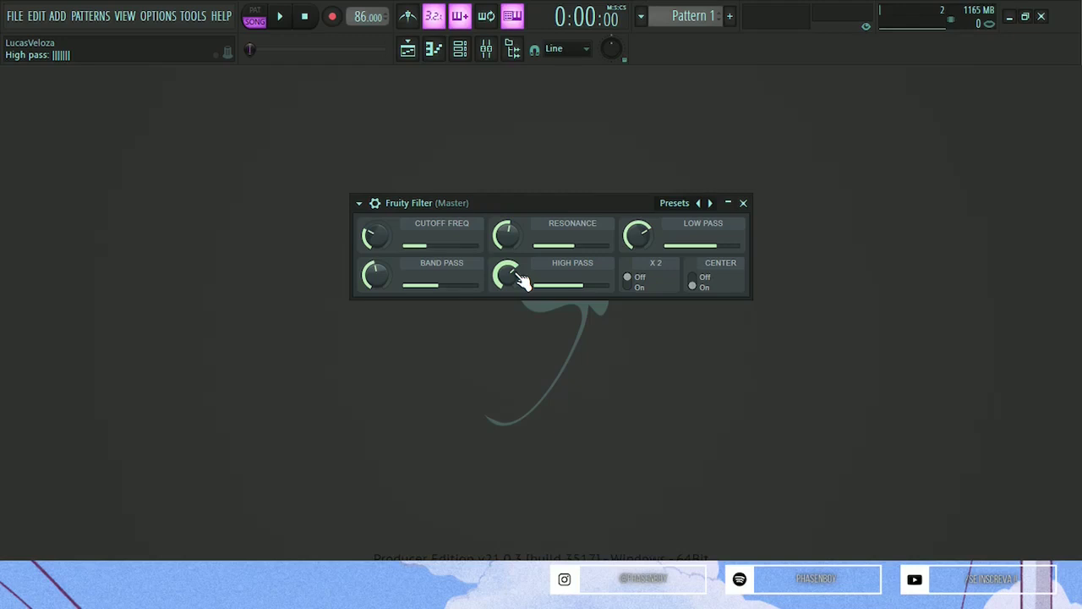
pyautogui.click(634, 282)
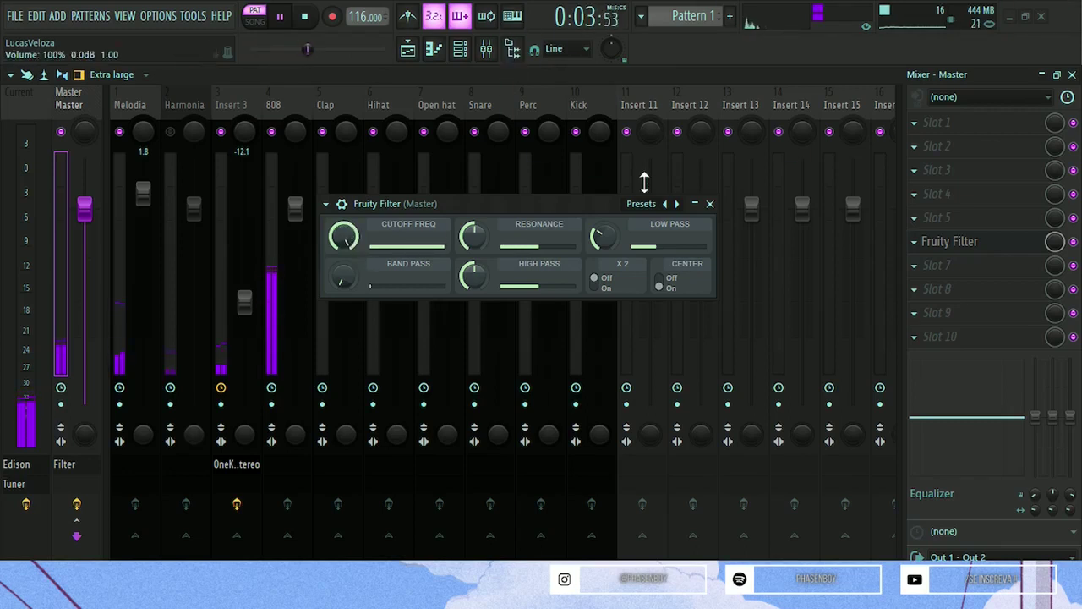
# During playback, set the Master filter's high pass to maximum, band pass to about half, low pass to about 60% and cutoff to minimum
pyautogui.moveTo(616, 239); pyautogui.dragTo(615, 188)
pyautogui.moveTo(474, 275); pyautogui.dragTo(473, 252)
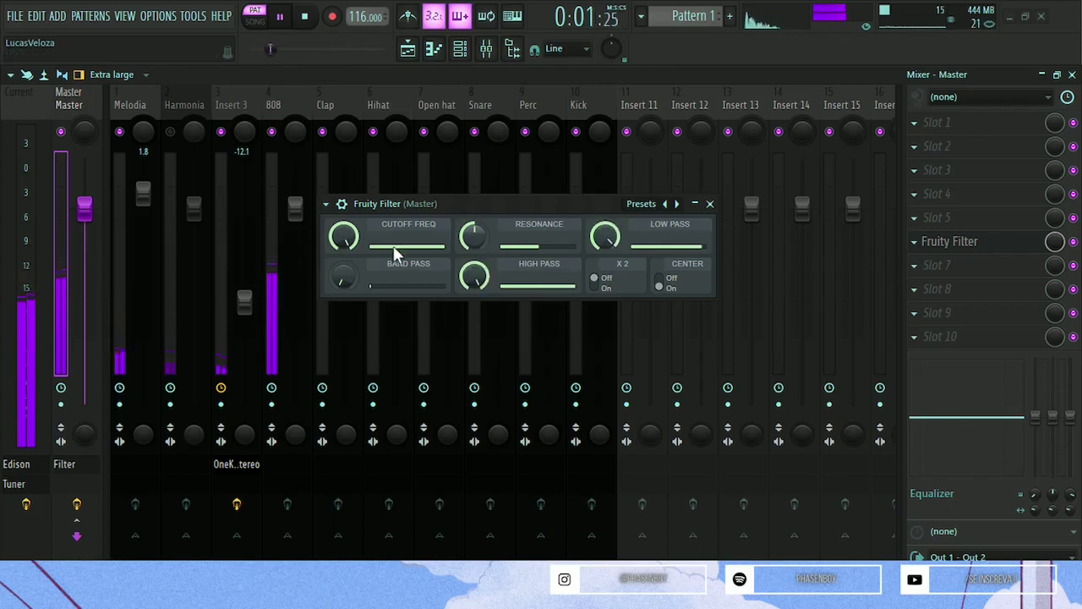
pyautogui.moveTo(340, 285); pyautogui.dragTo(340, 246)
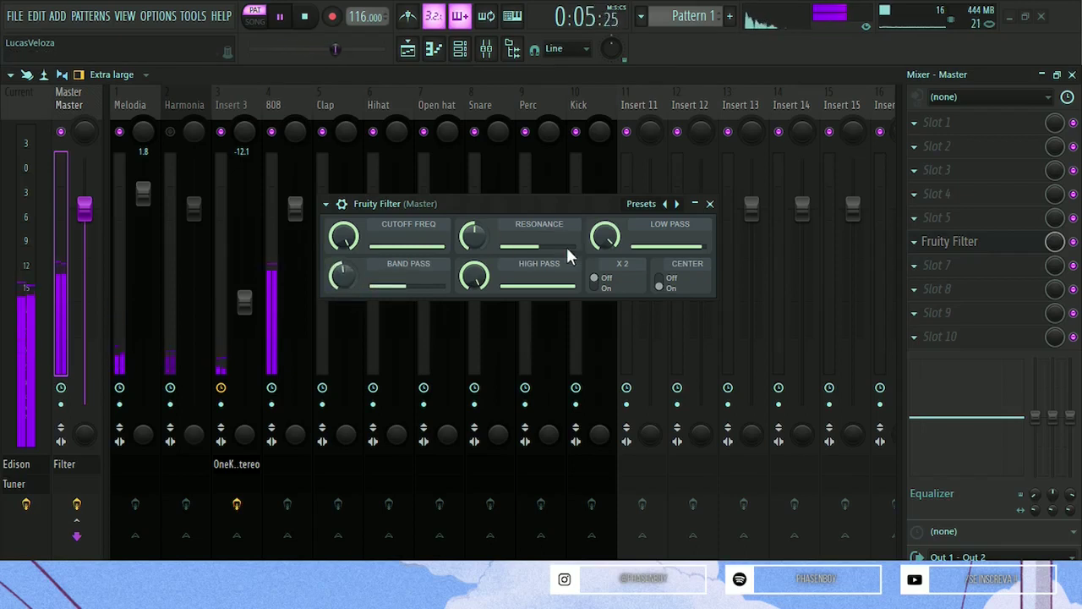
pyautogui.moveTo(614, 245); pyautogui.dragTo(614, 265)
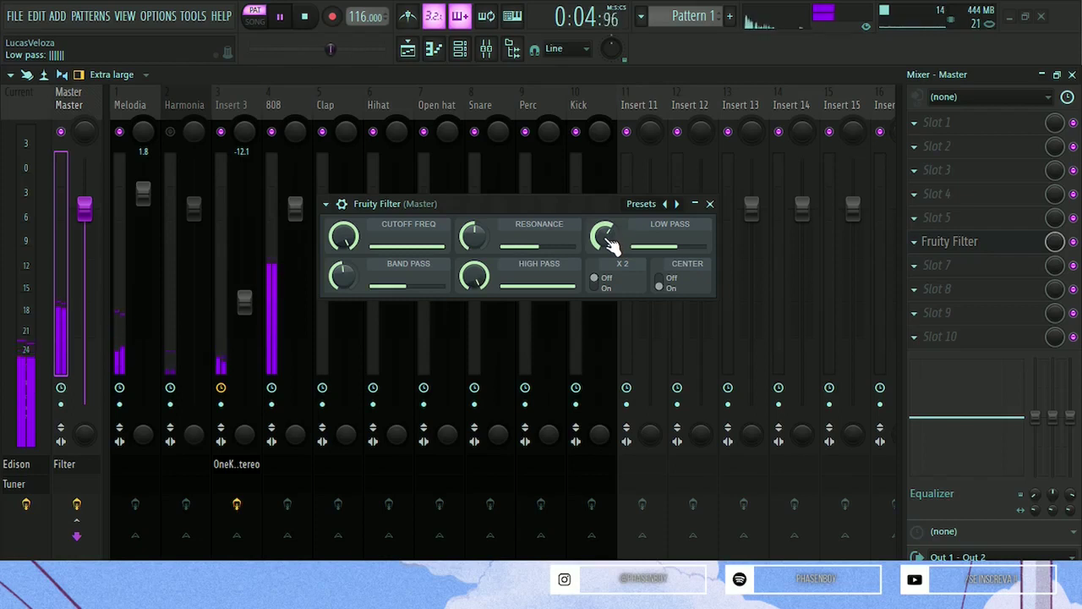
pyautogui.moveTo(344, 237)
pyautogui.mouseDown()
pyautogui.moveTo(343, 193)
pyautogui.moveTo(343, 262)
pyautogui.moveTo(343, 245)
pyautogui.mouseUp()
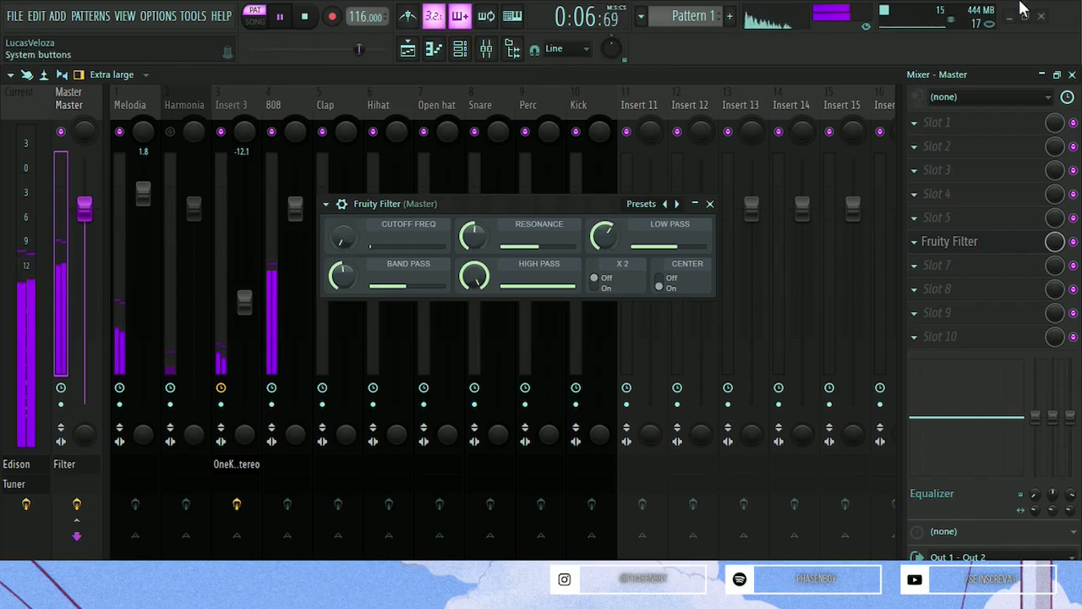
# Create an automation clip for the last tweaked parameter, the filter's cutoff frequency, and show it in the playlist
pyautogui.click(159, 17)
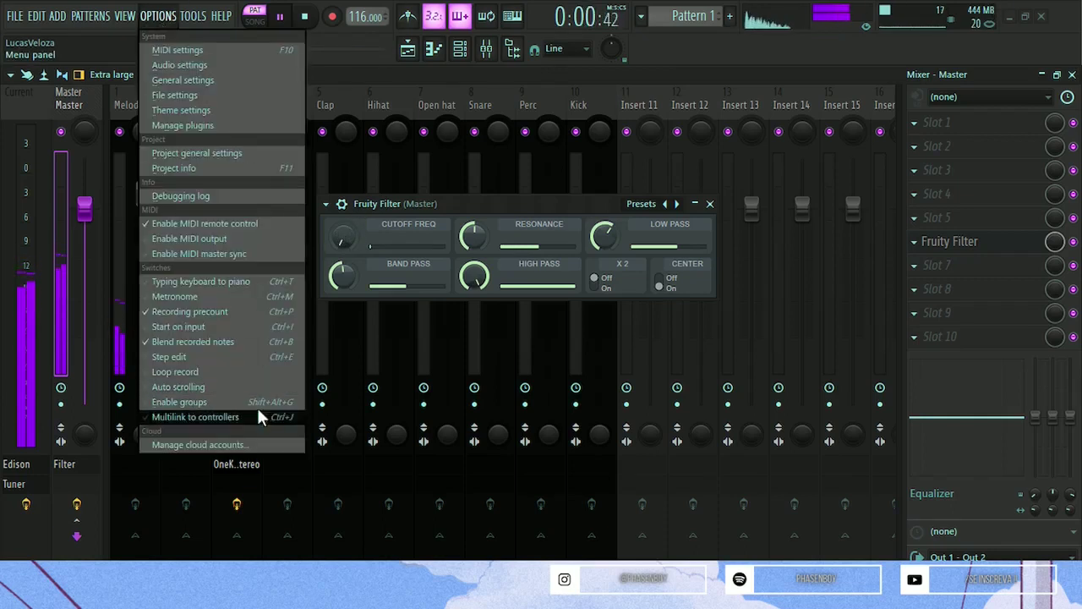
pyautogui.moveTo(193, 16)
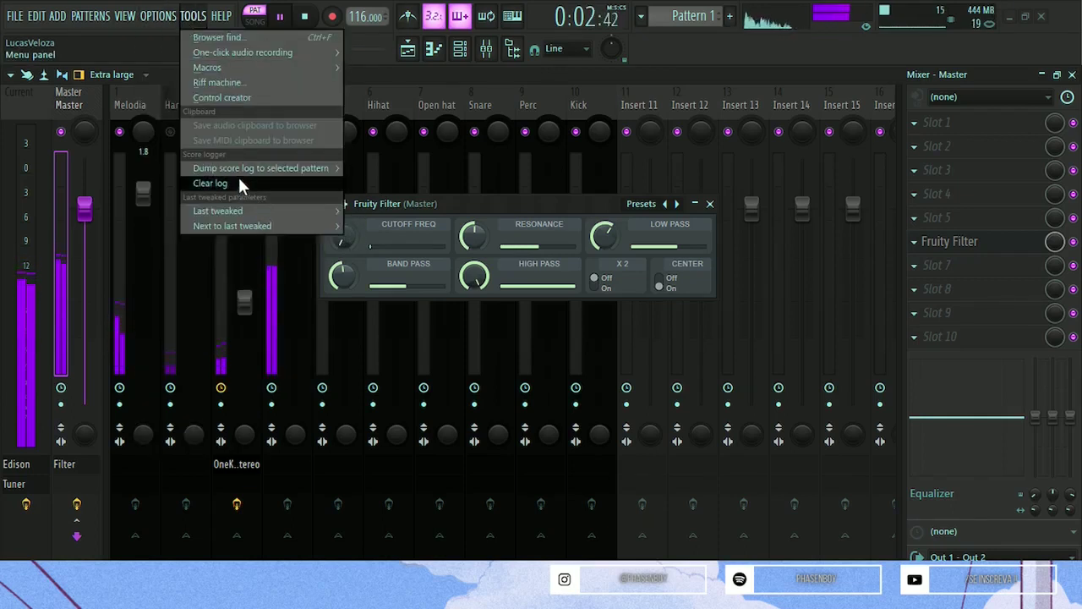
pyautogui.moveTo(253, 226)
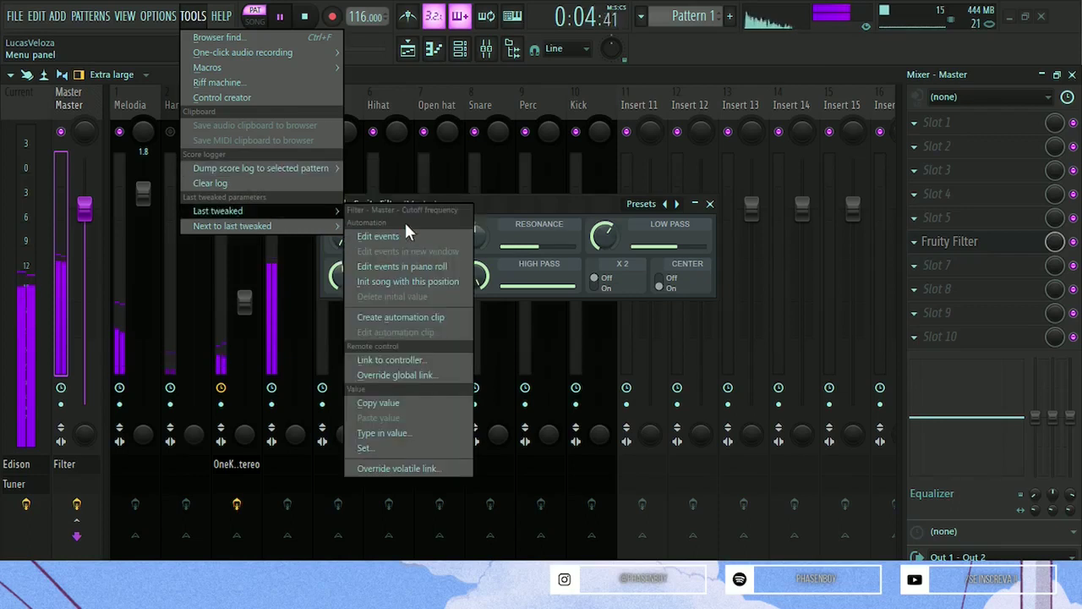
pyautogui.click(411, 318)
pyautogui.click(407, 48)
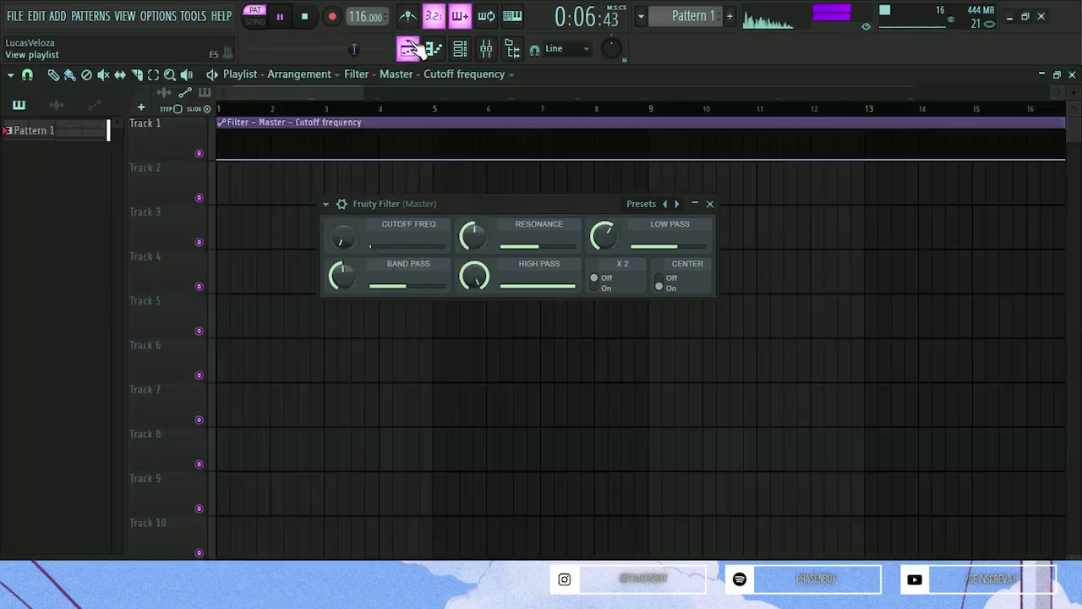
# Place Pattern 1 at the start of Track 2, switch playback to song mode and stop playback
pyautogui.scroll(-4, 220, 159)
pyautogui.moveTo(56, 137); pyautogui.dragTo(245, 186)
pyautogui.keyDown('ctrl'); pyautogui.click(221, 247); pyautogui.keyUp('ctrl')
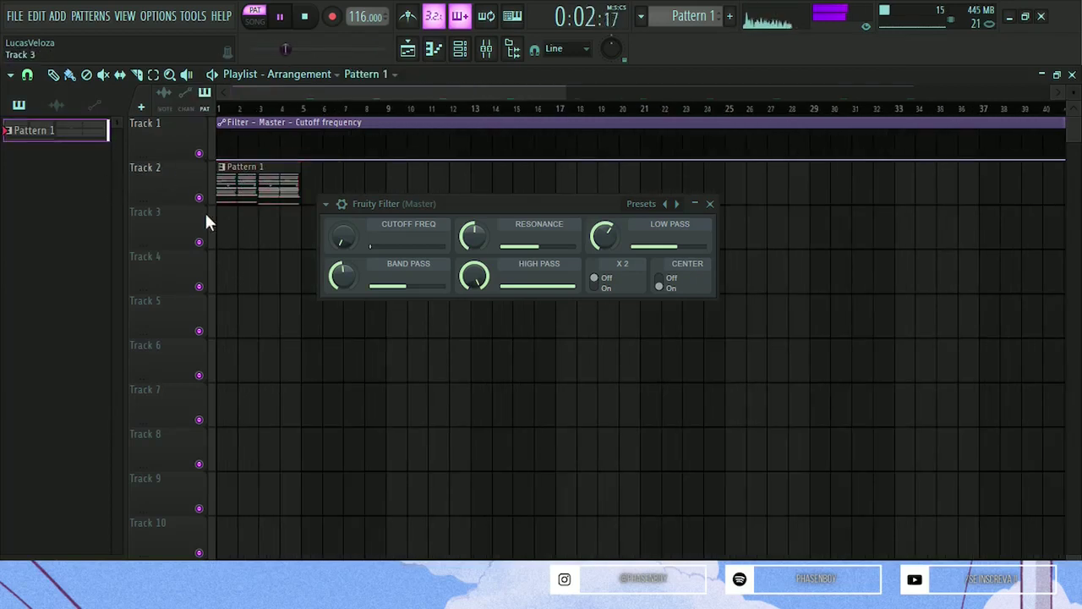
pyautogui.click(257, 24)
pyautogui.scroll(4, 148, 137)
pyautogui.press('space')
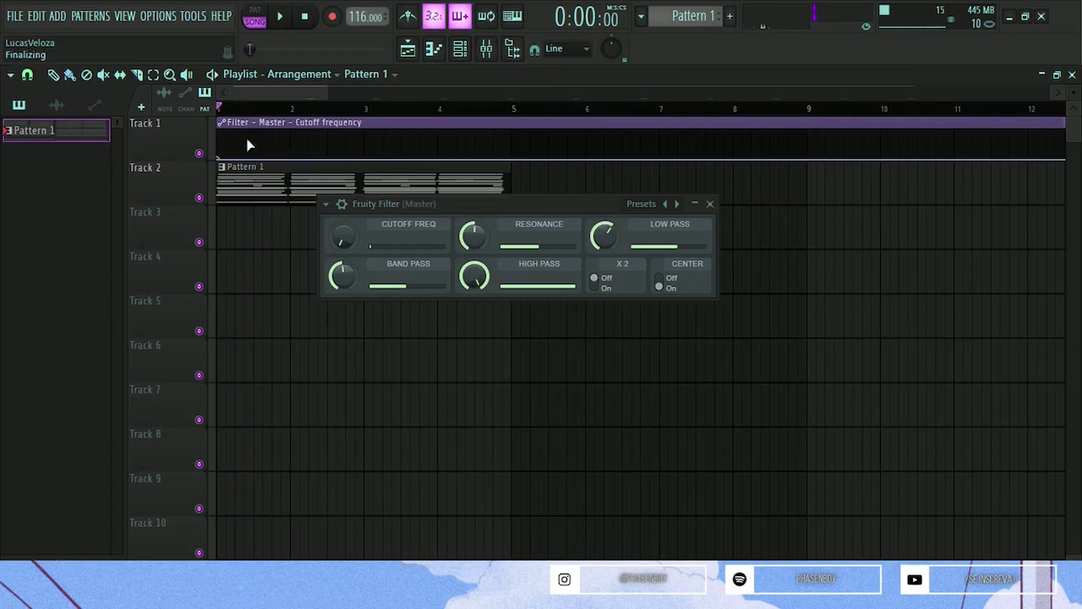
# Shape the Track 1 cutoff automation to fall from maximum to minimum by bar 5, and unmute the clip during playback
pyautogui.rightClick(239, 133)
pyautogui.press('space')
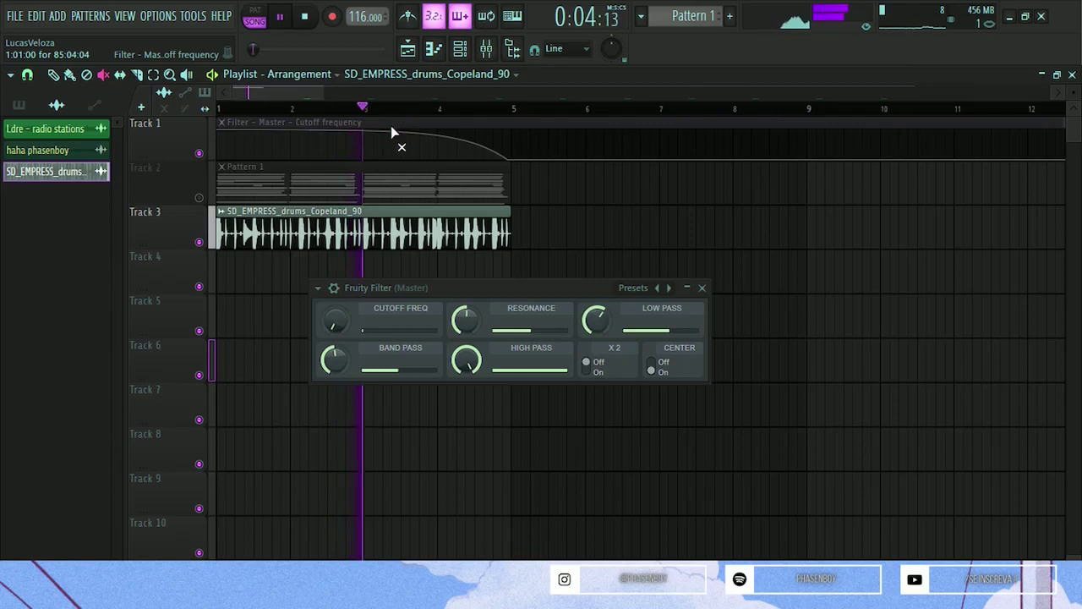
pyautogui.click(395, 131)
# While playing the drum loop, set low pass to about 25%, band pass to maximum, high pass to about 70% and cutoff to about half
pyautogui.moveTo(596, 320); pyautogui.dragTo(596, 367)
pyautogui.press('space')
pyautogui.press('space')
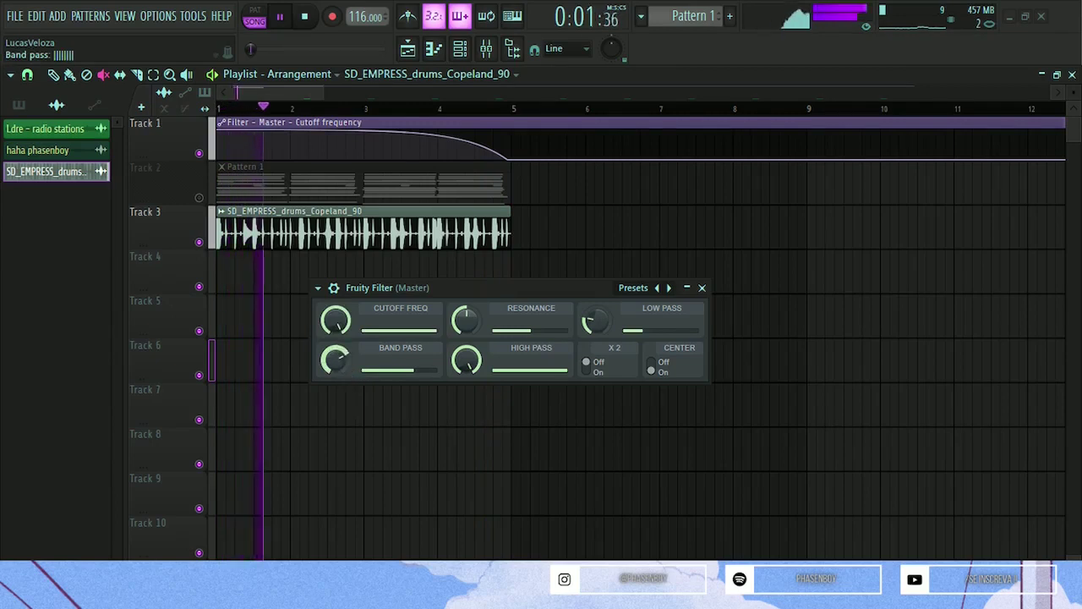
pyautogui.moveTo(469, 363); pyautogui.dragTo(469, 398)
pyautogui.moveTo(336, 321); pyautogui.dragTo(336, 326)
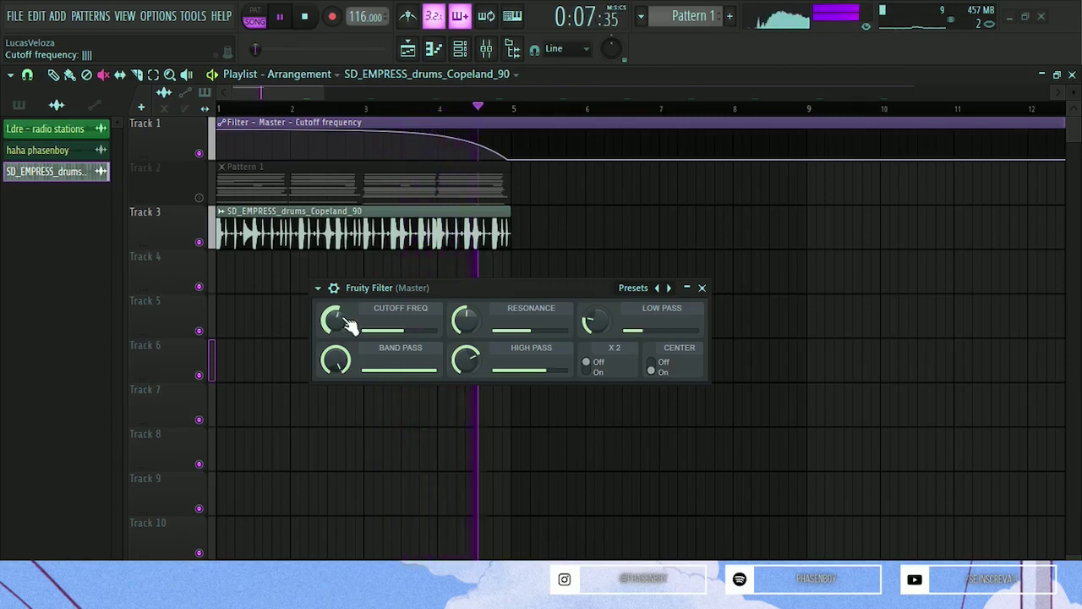
pyautogui.press('space')
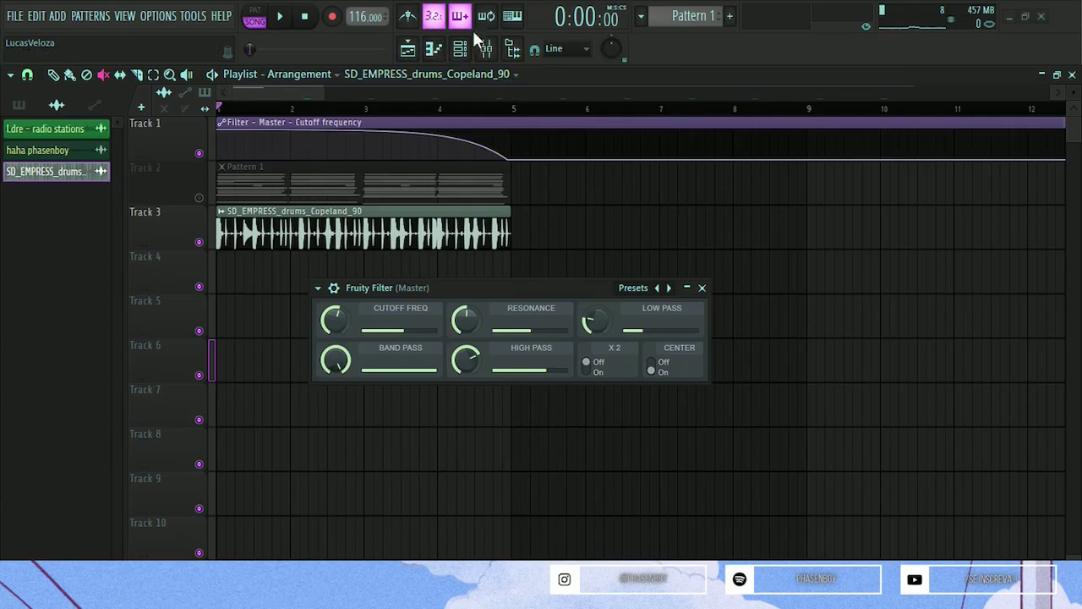
# Bypass Fruity Filter on the Master mixer track, collapse its window and play the playlist to hear the unfiltered drum loop
pyautogui.click(486, 48)
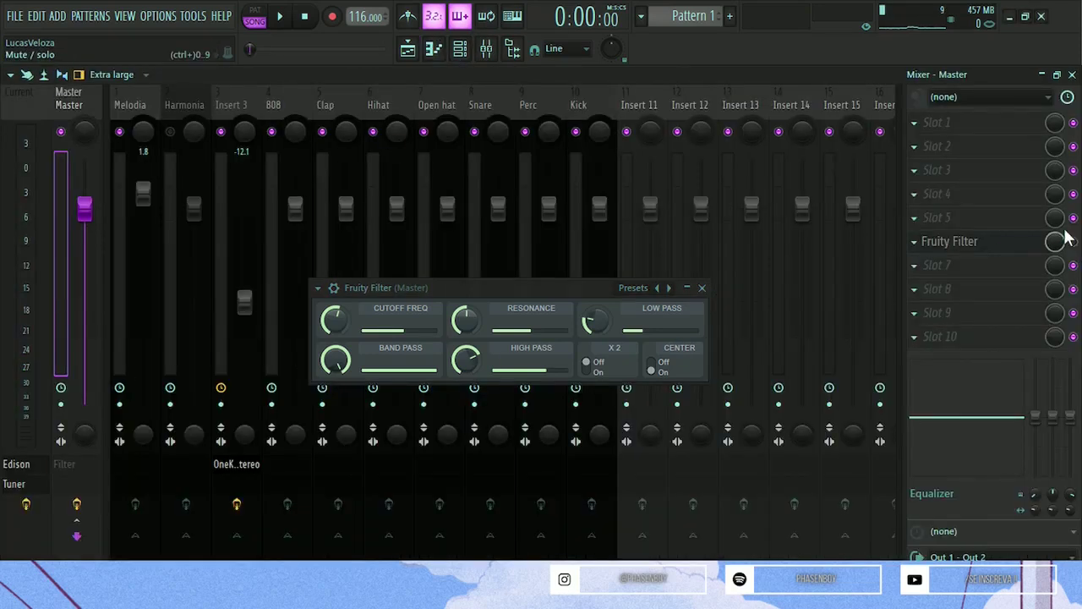
pyautogui.click(421, 48)
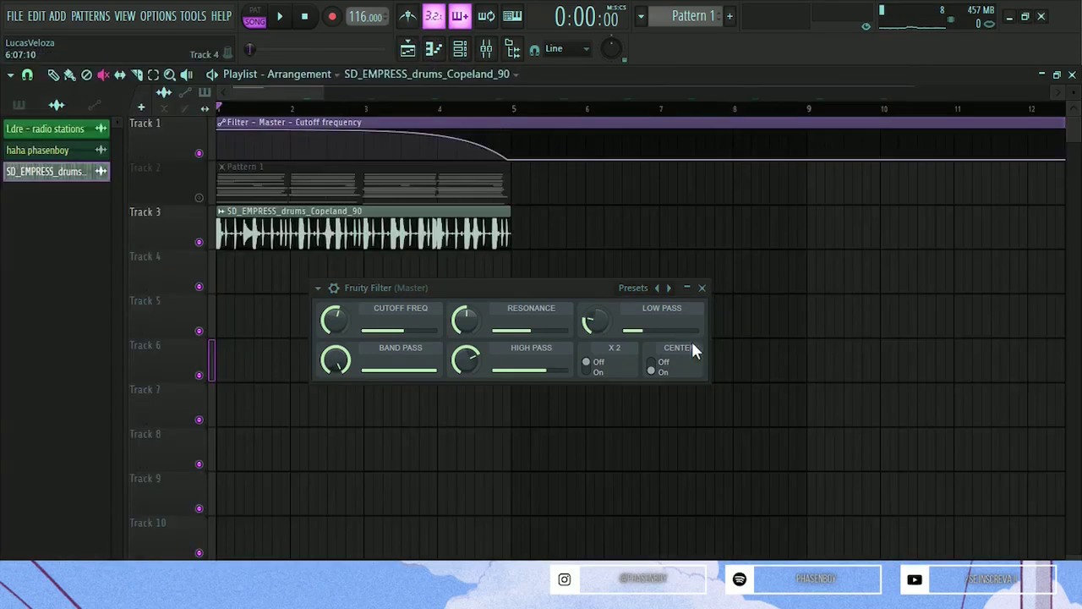
pyautogui.click(687, 288)
pyautogui.press('space')
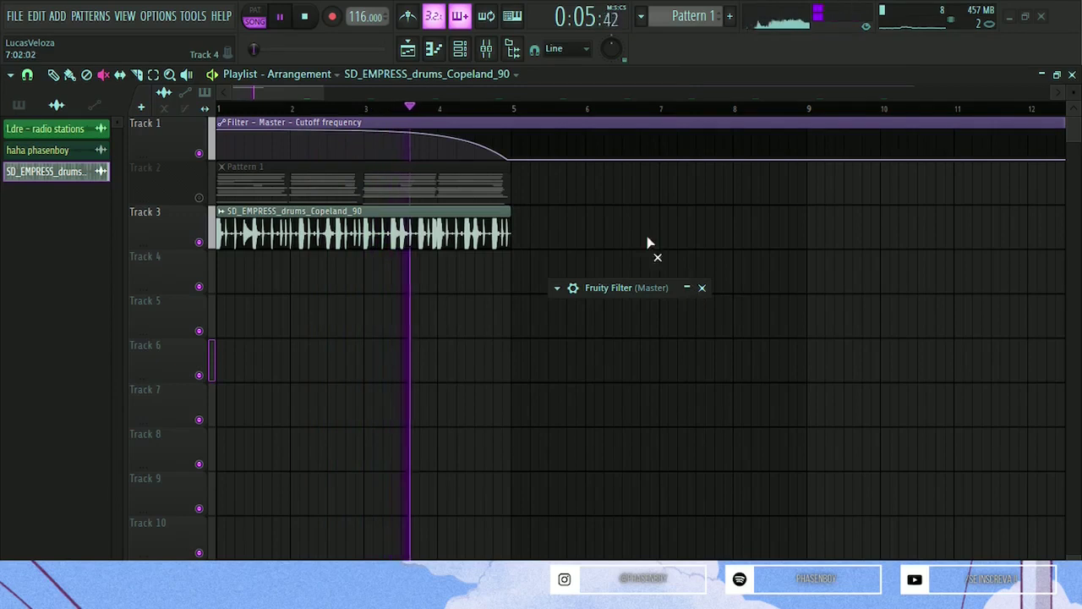
pyautogui.click(486, 49)
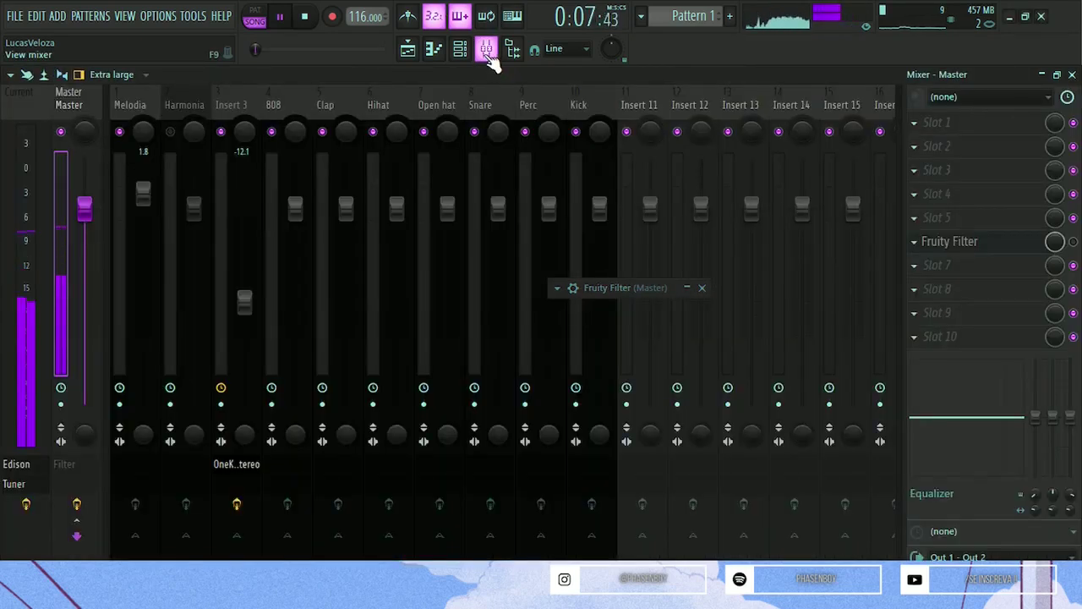
pyautogui.click(408, 49)
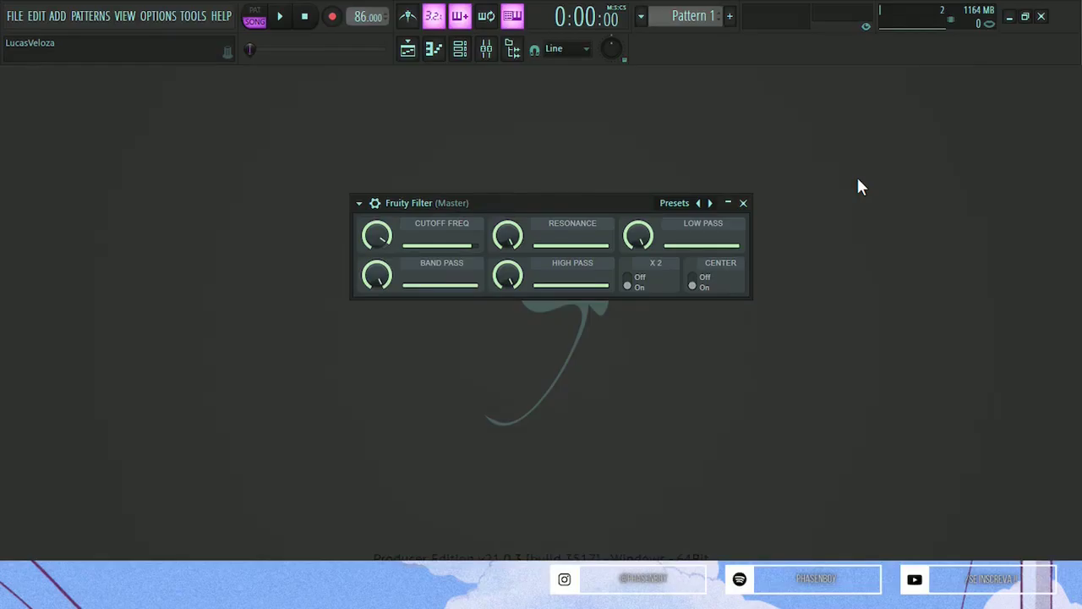